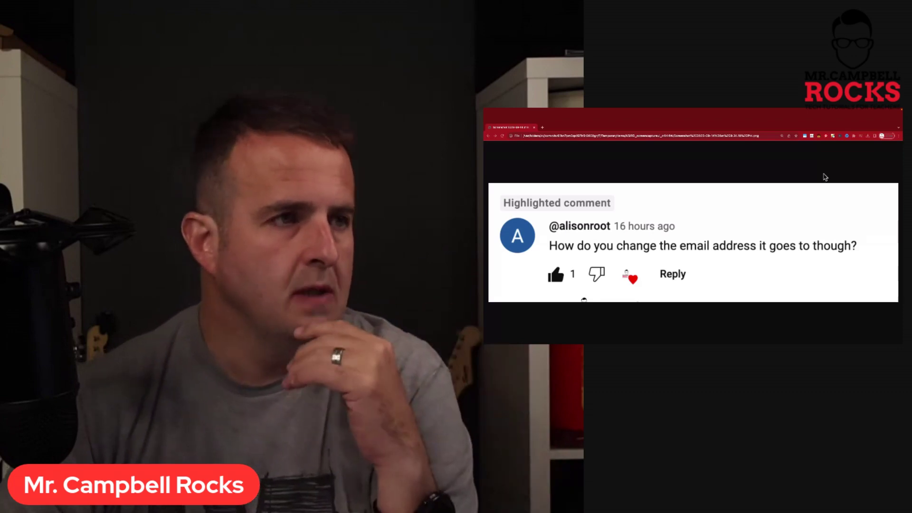
# Step: Zoom in on the response-notifications Help article and follow its Form Notifications add-on link
pyautogui.hotkey('ctrl', 'Right')
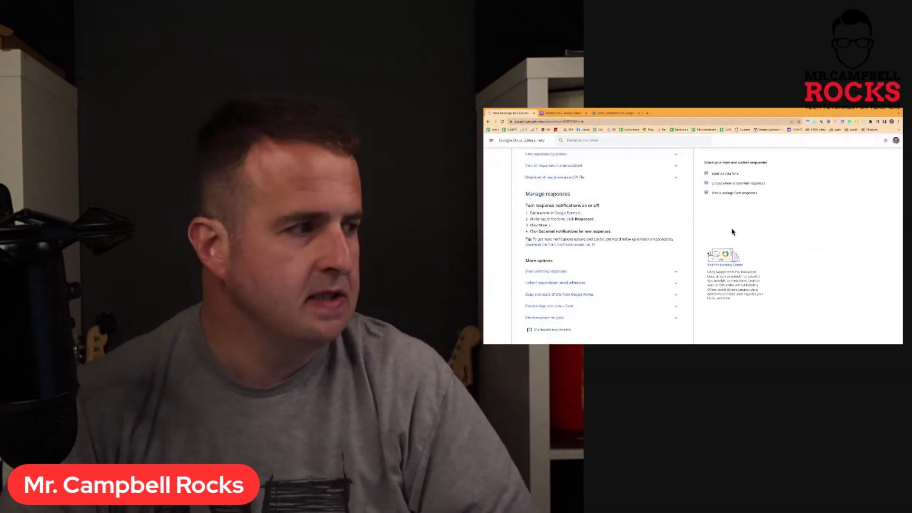
pyautogui.hotkey('ctrl', '+')
pyautogui.hotkey('ctrl', '+')
pyautogui.hotkey('ctrl', '+')
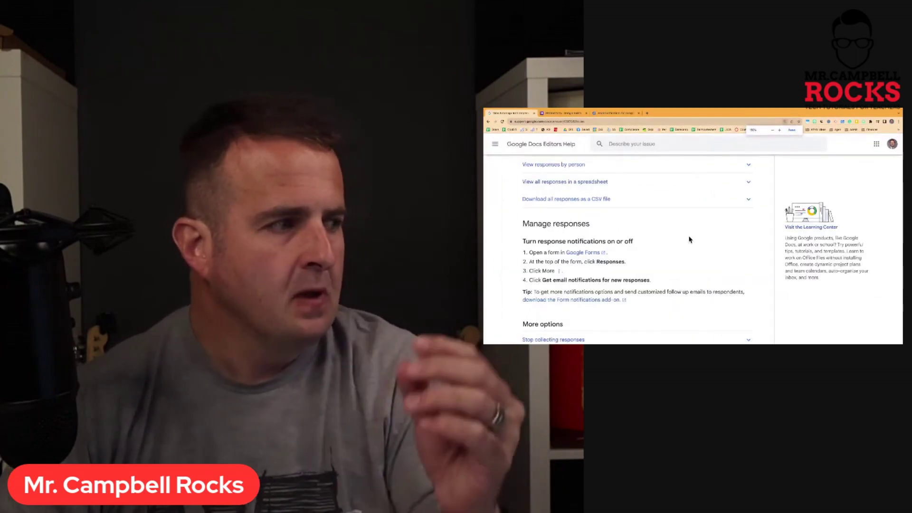
pyautogui.scroll(-2, 731, 232)
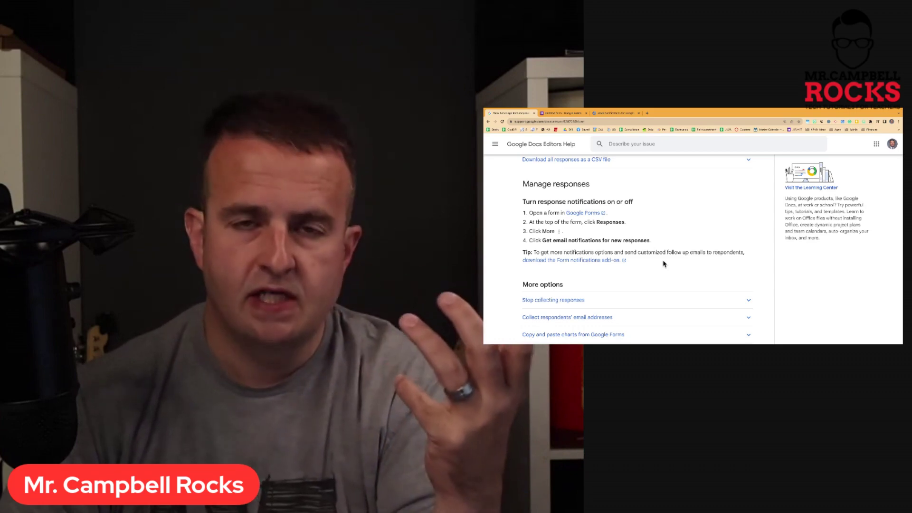
pyautogui.click(587, 263)
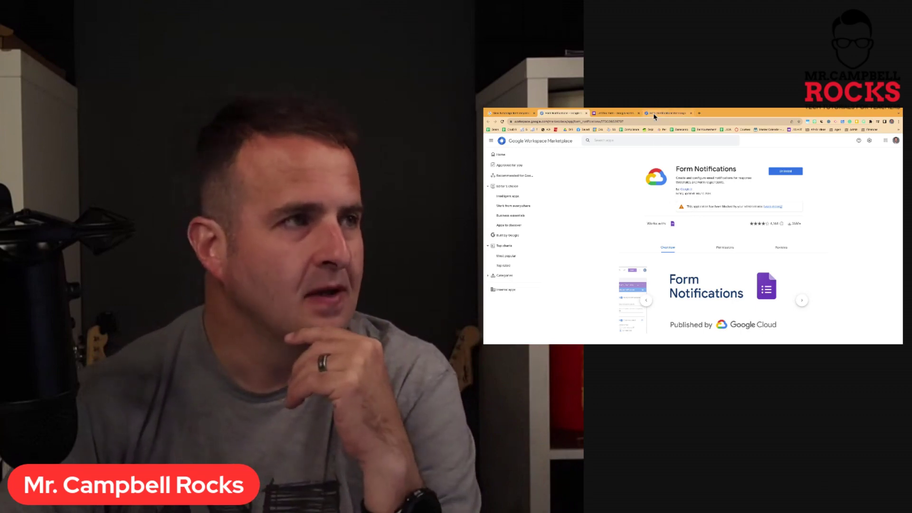
# Step: Switch to the Marketplace listing for the installed Email Notifications for Google Forms add-on
pyautogui.click(653, 114)
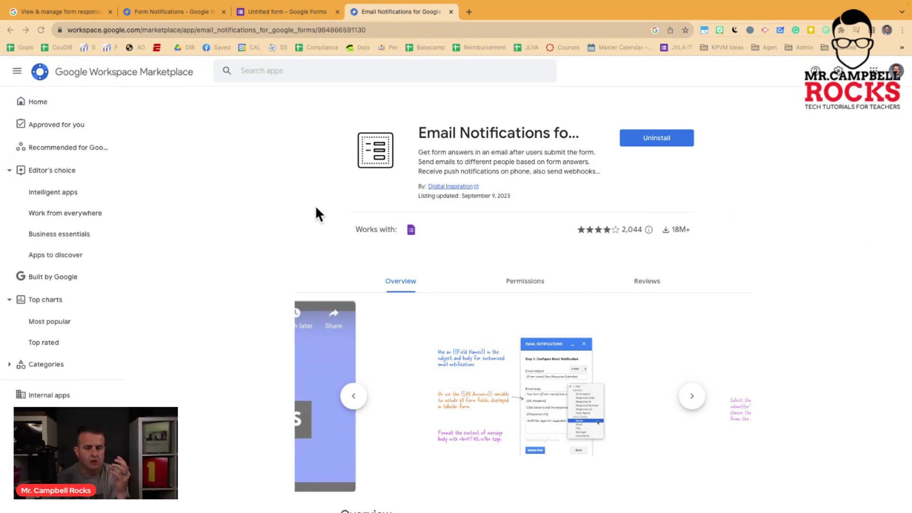
# Step: On the Untitled form, open the Email Notifications for Google Forms menu from the Add-ons list
pyautogui.click(272, 16)
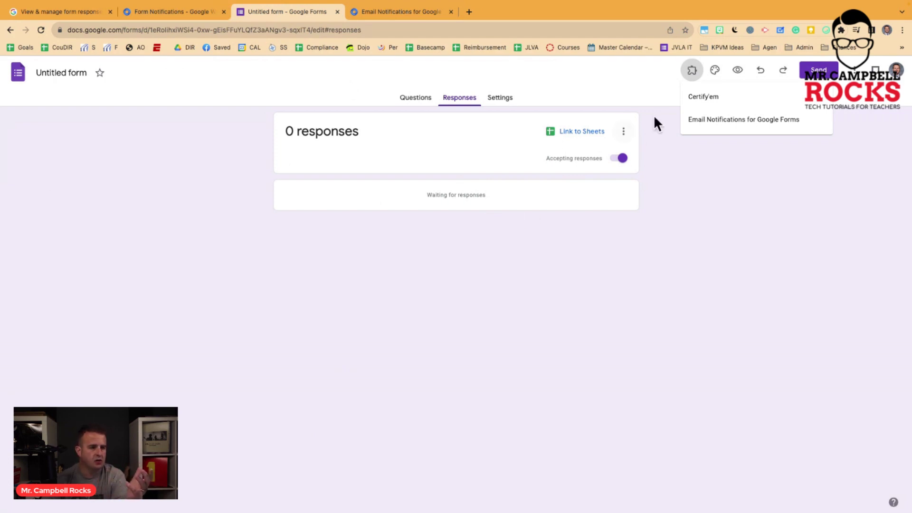
pyautogui.click(715, 189)
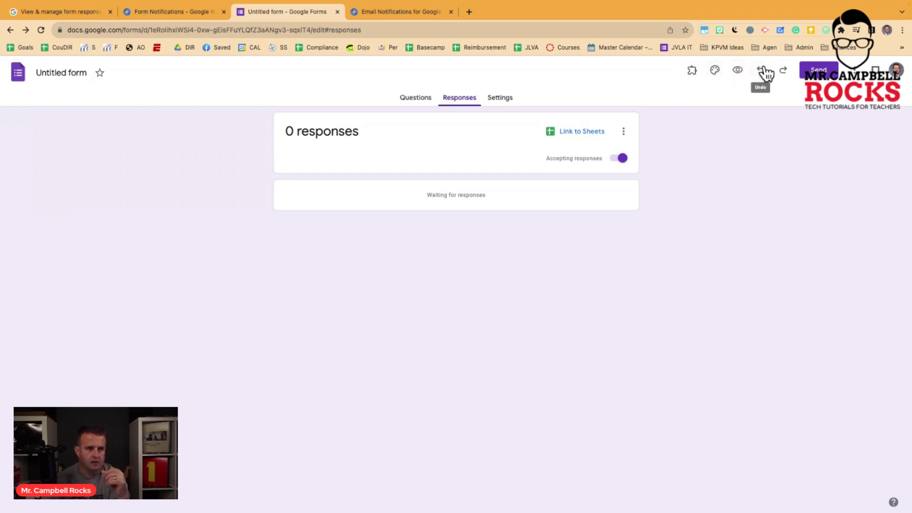
pyautogui.click(692, 71)
pyautogui.click(709, 122)
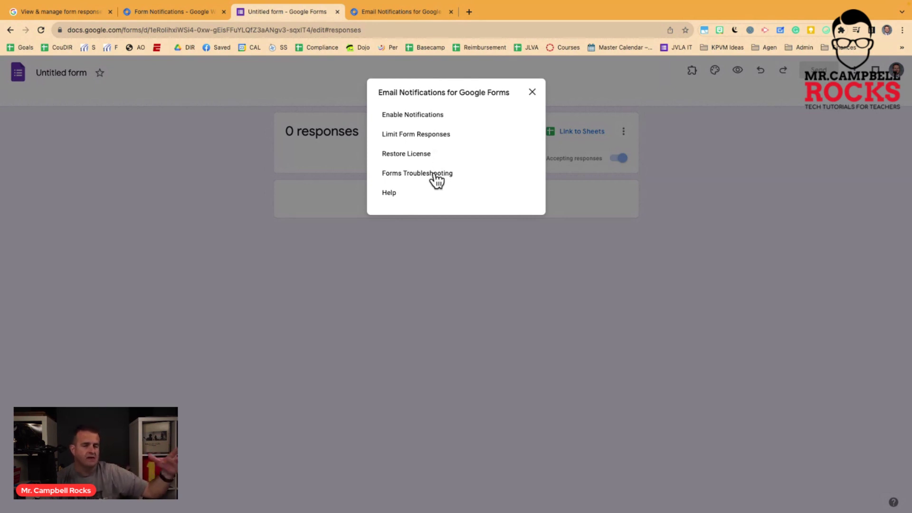
# Step: Choose Enable Notifications to load the Manage Rules sidebar with no rules
pyautogui.click(413, 115)
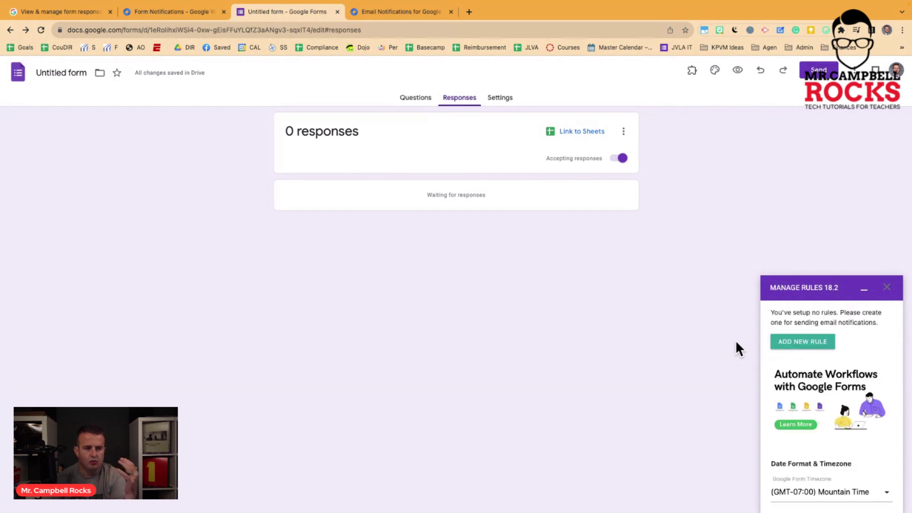
pyautogui.scroll(-1, 862, 385)
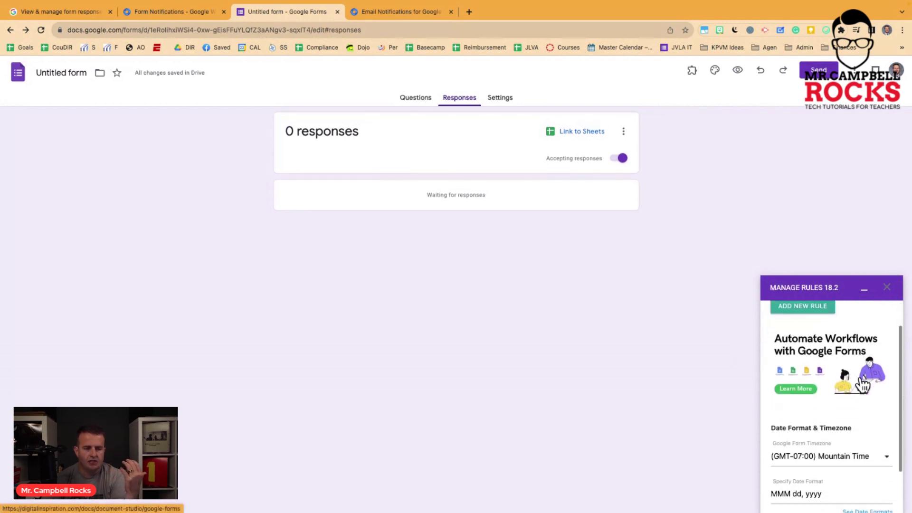
pyautogui.scroll(-2, 862, 385)
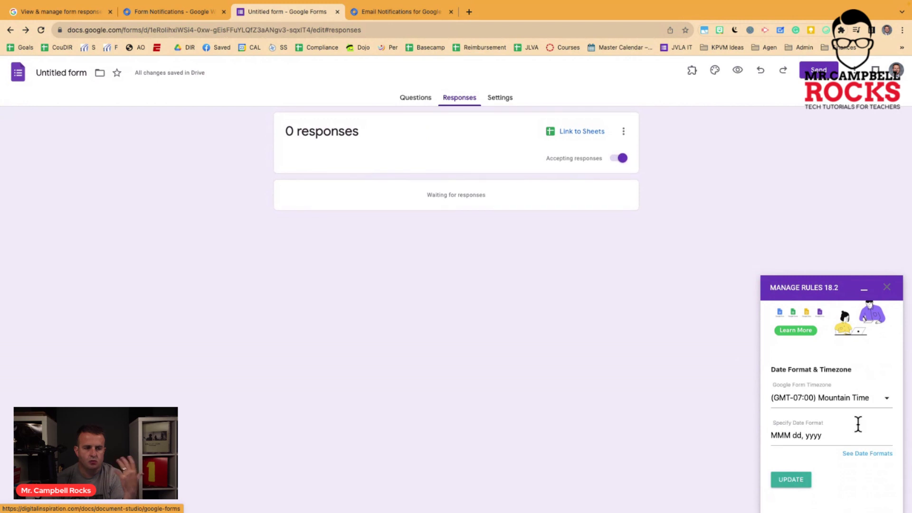
pyautogui.scroll(3, 858, 424)
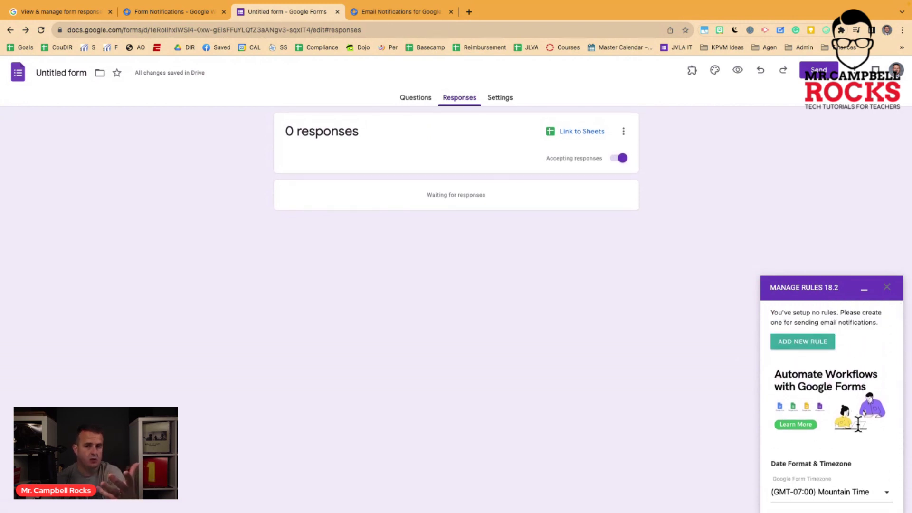
# Step: Add a new rule in the Manage Rules sidebar, leaving name, recipient, CC and BCC blank
pyautogui.click(804, 342)
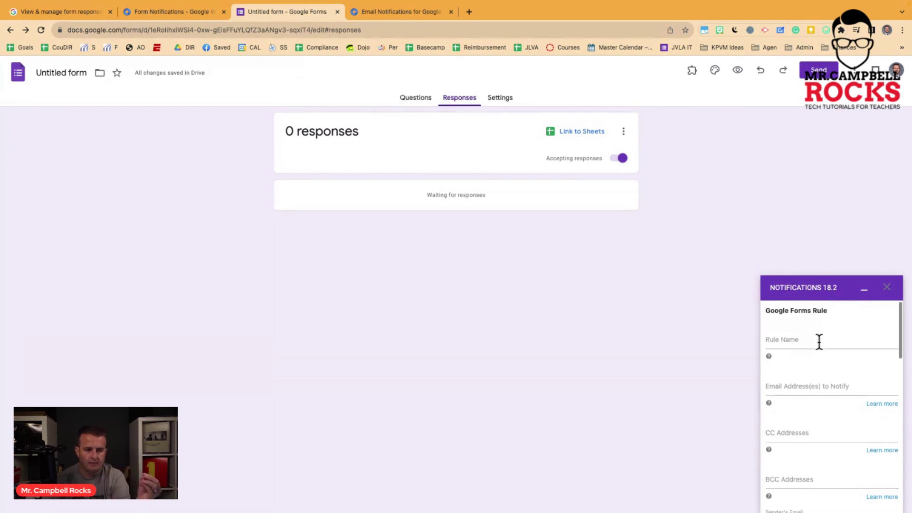
pyautogui.scroll(-1, 820, 342)
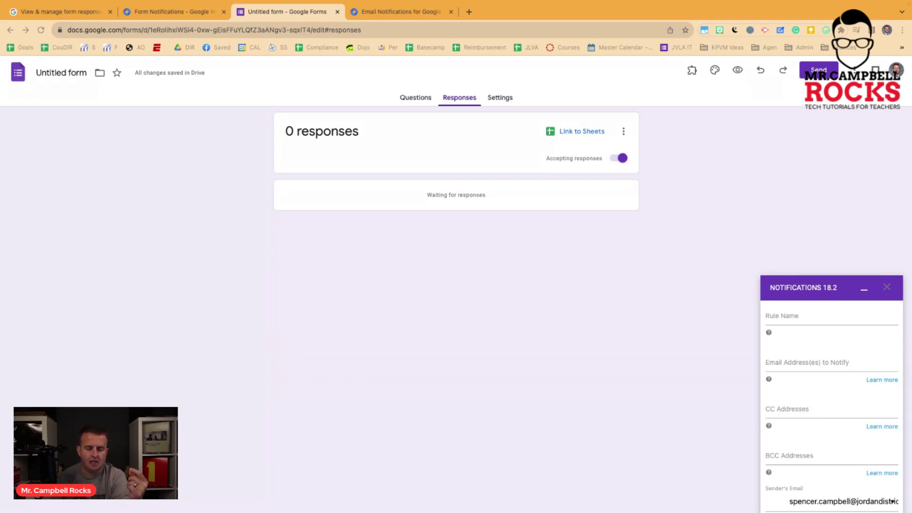
pyautogui.scroll(-2, 811, 420)
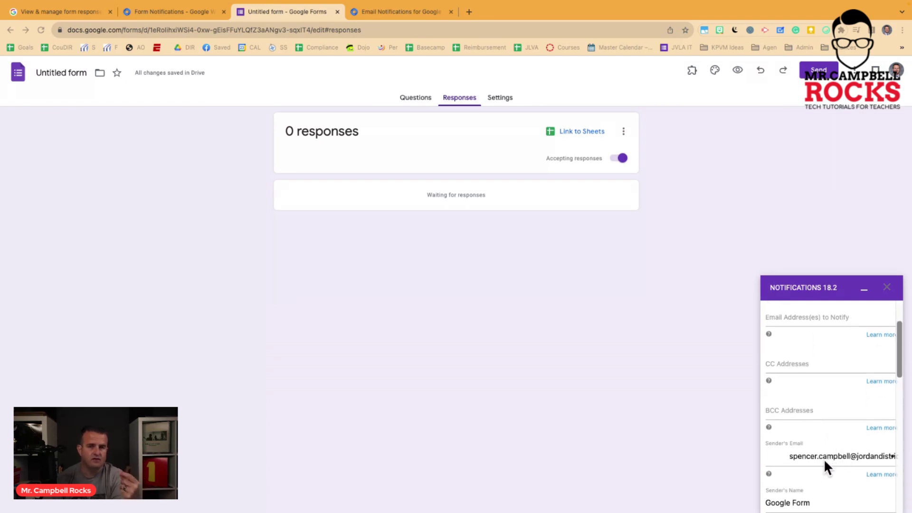
pyautogui.scroll(2, 824, 458)
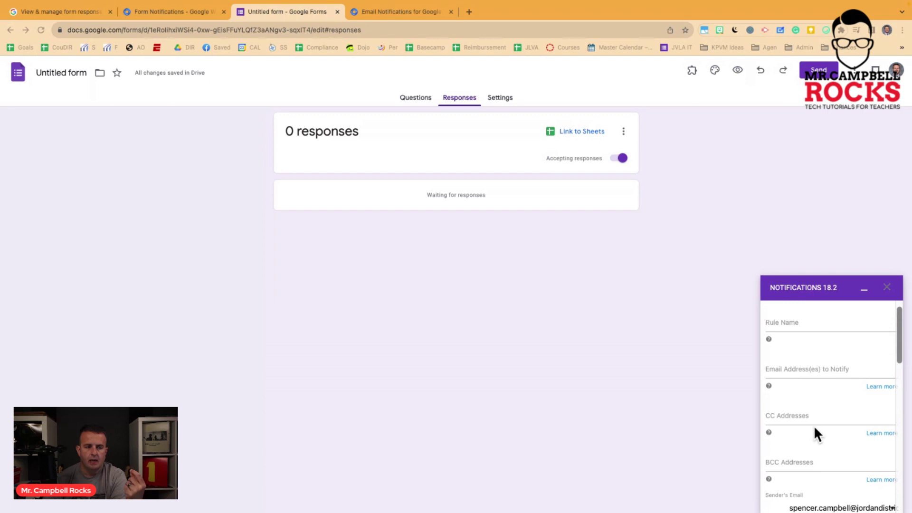